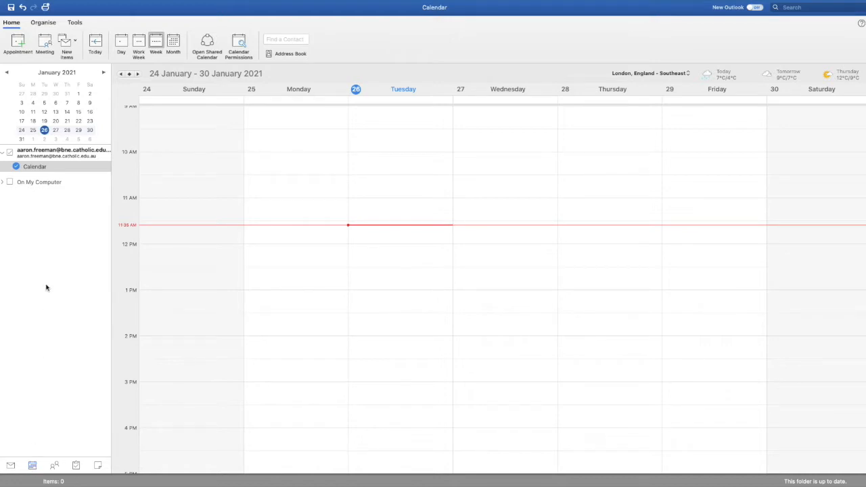
Step: Go to the Calendar section of the mailbox
{"action": "mouse_move", "coordinate": [54, 1]}
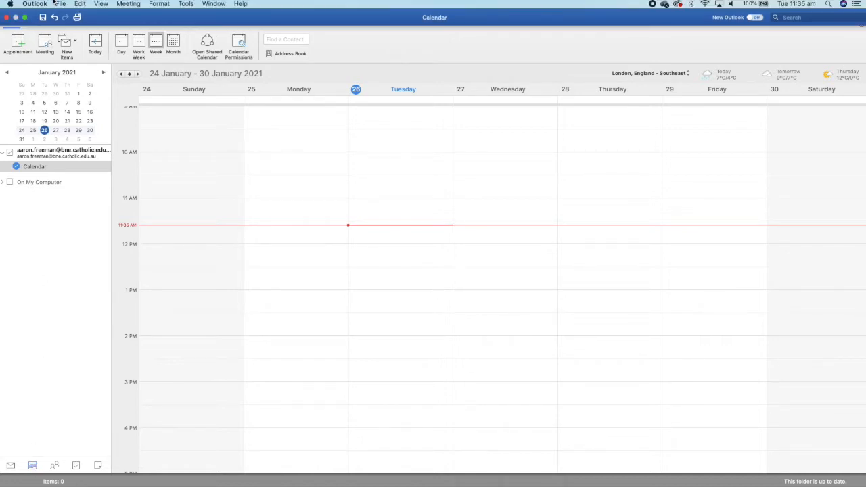
{"action": "left_click", "coordinate": [101, 4]}
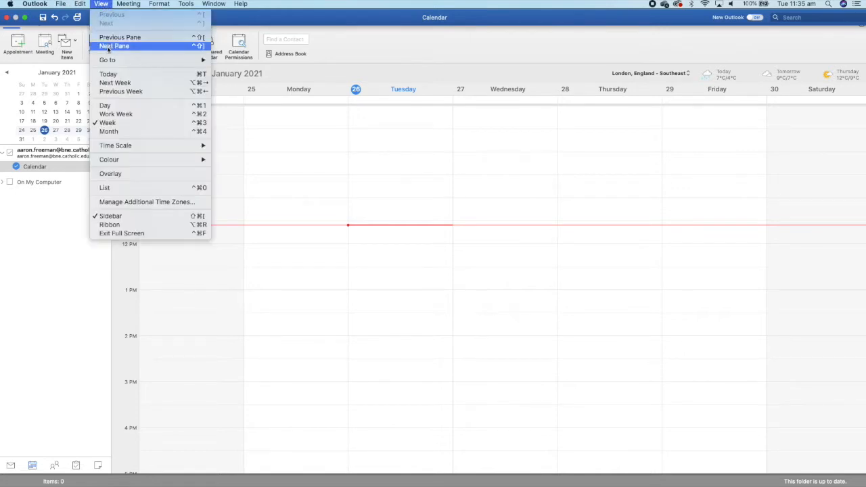
{"action": "mouse_move", "coordinate": [112, 61]}
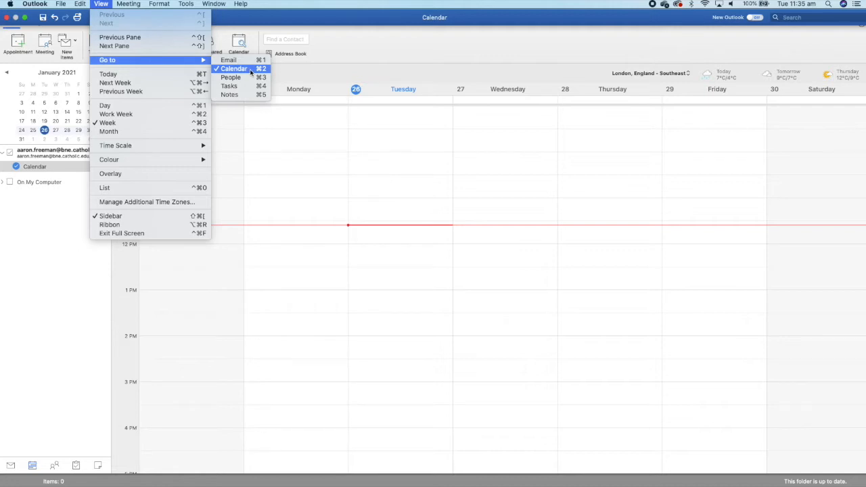
{"action": "left_click", "coordinate": [250, 70]}
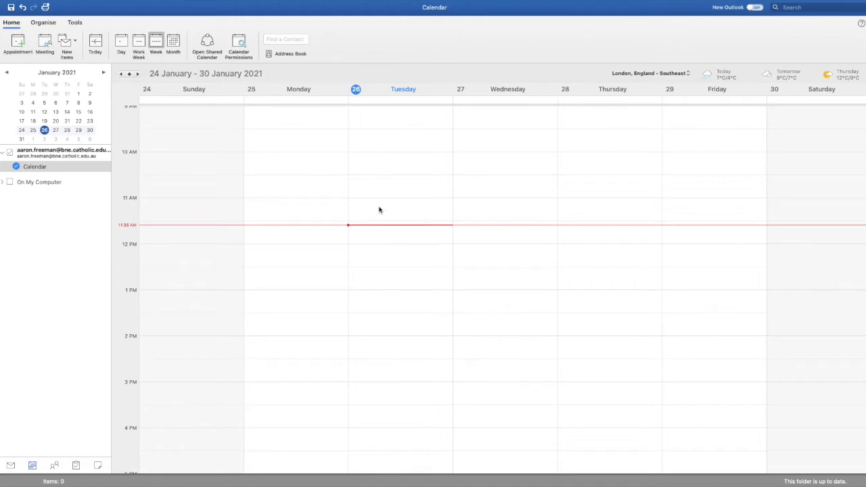
Step: Create an appointment on Tuesday 26 January 2021 with the subject "Mathematics" and the location "MY19"
{"action": "left_click", "coordinate": [17, 43]}
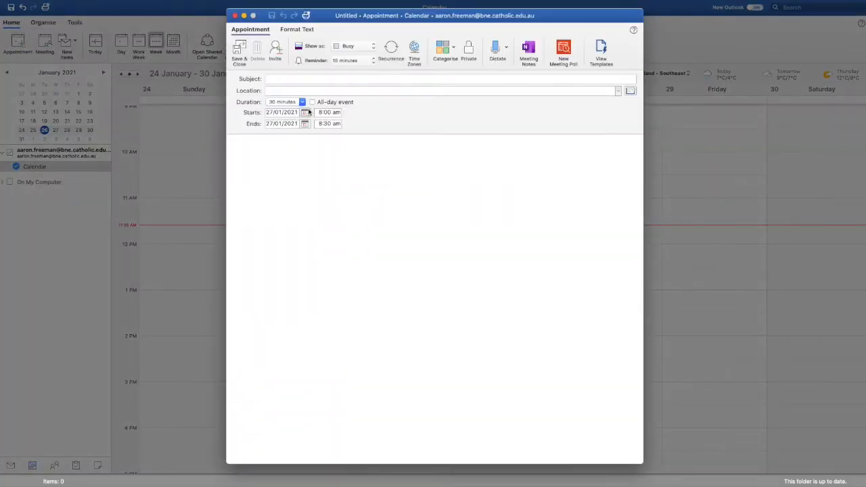
{"action": "left_click", "coordinate": [235, 15]}
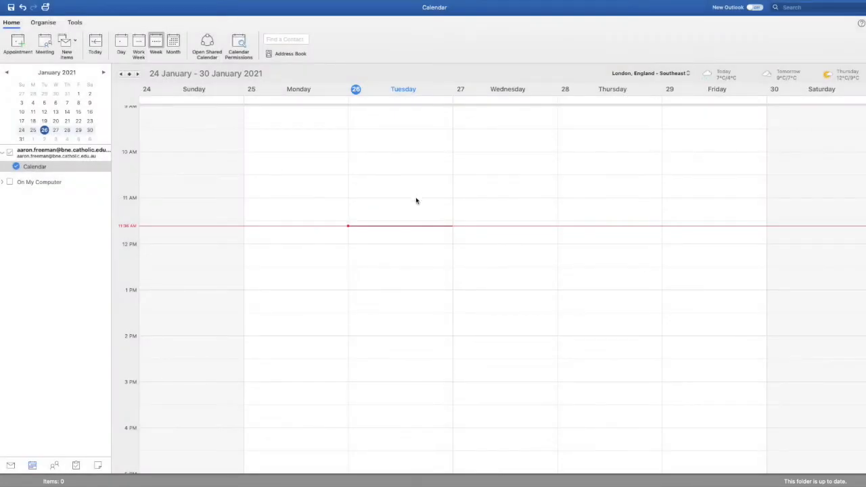
{"action": "left_click", "coordinate": [381, 146]}
{"action": "double_click", "coordinate": [381, 146]}
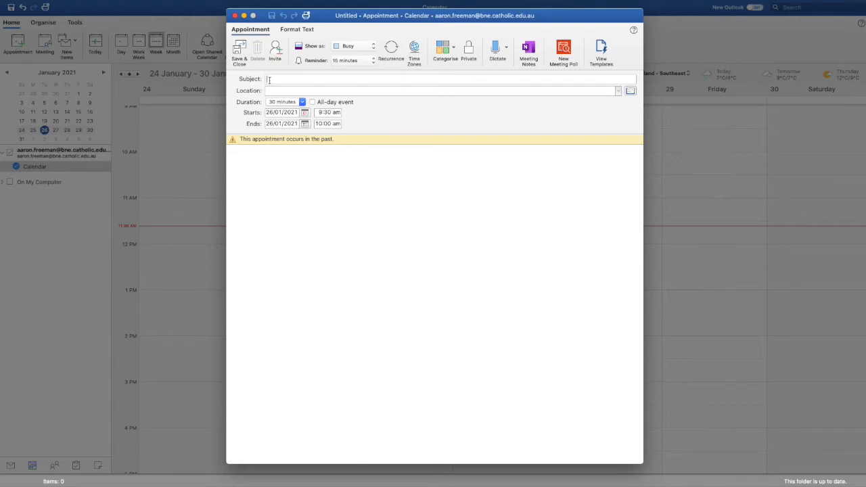
{"action": "type", "text": "Mathemat"}
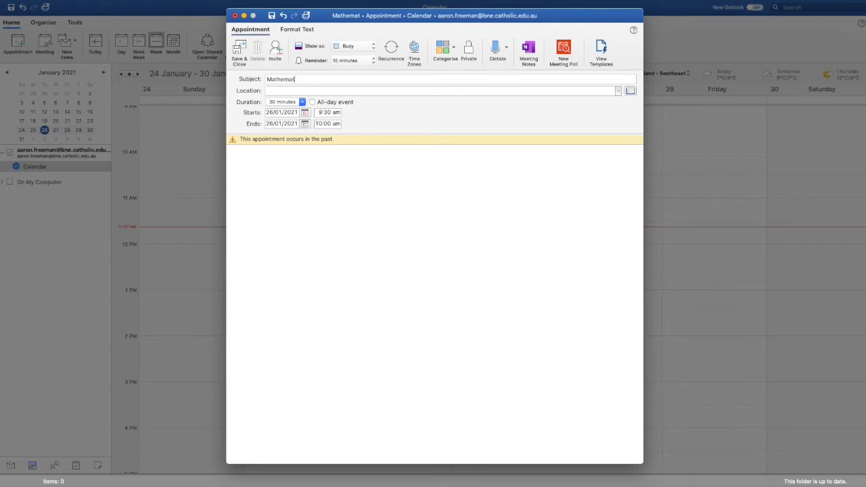
{"action": "type", "text": "ics"}
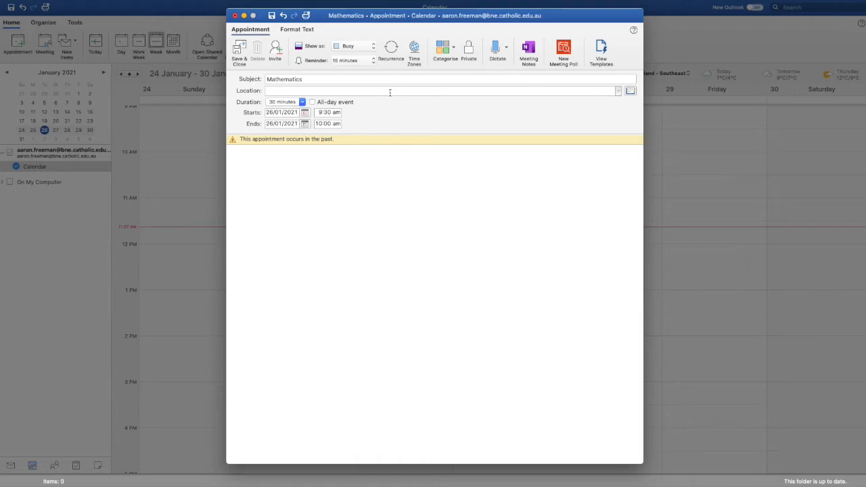
{"action": "type", "text": "MY19"}
Step: Set the Mathematics appointment to start at 9:50 am and end at 10:40 am
{"action": "left_click", "coordinate": [327, 113]}
{"action": "left_click", "coordinate": [326, 124]}
{"action": "type", "text": "40"}
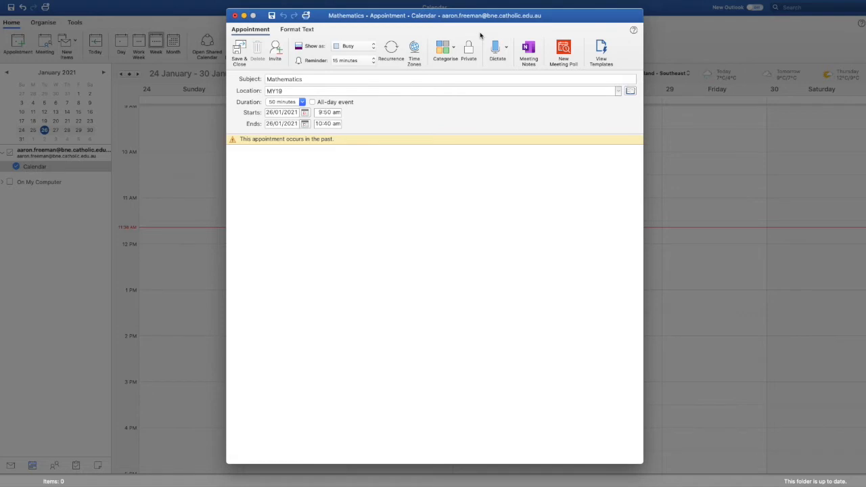
Step: Rename the Mathematics category to "Maths" and change its colour to dark blue
{"action": "left_click", "coordinate": [456, 49]}
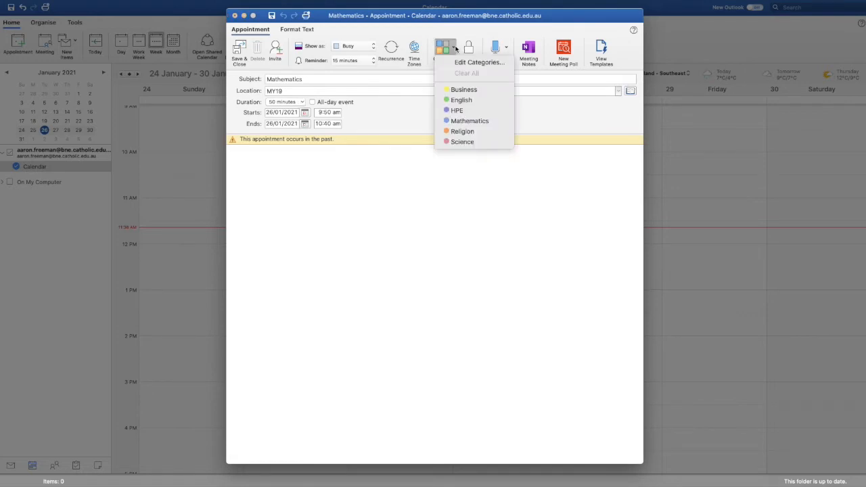
{"action": "left_click", "coordinate": [458, 63]}
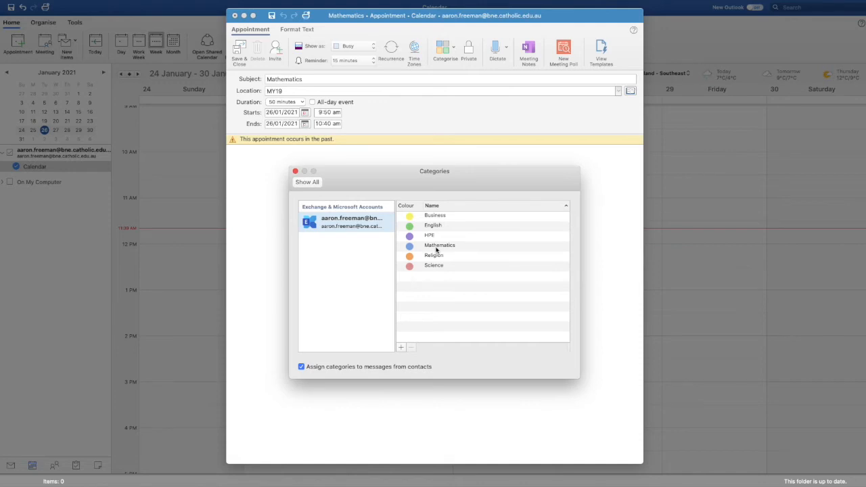
{"action": "left_click", "coordinate": [460, 247]}
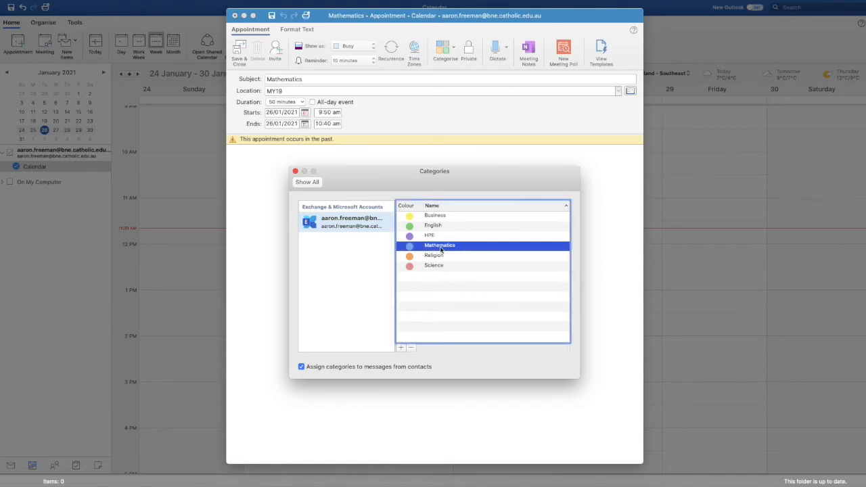
{"action": "left_click", "coordinate": [448, 246]}
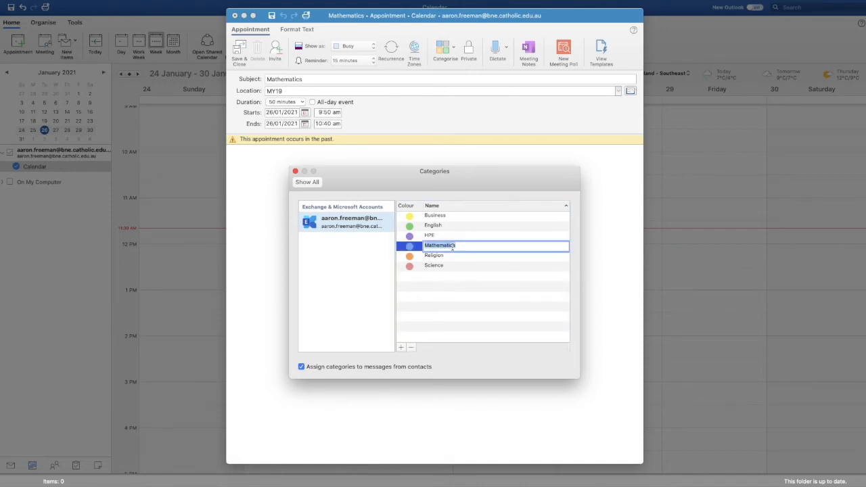
{"action": "type", "text": "Maths"}
{"action": "left_click", "coordinate": [410, 249]}
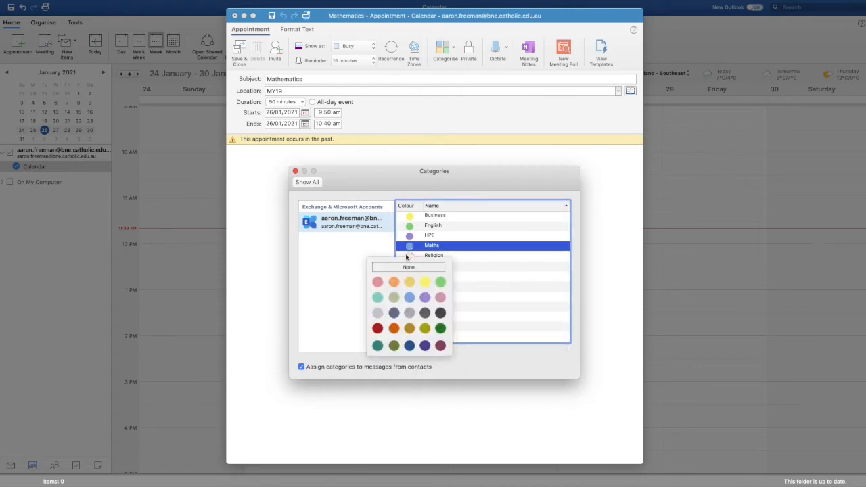
{"action": "left_click", "coordinate": [410, 345]}
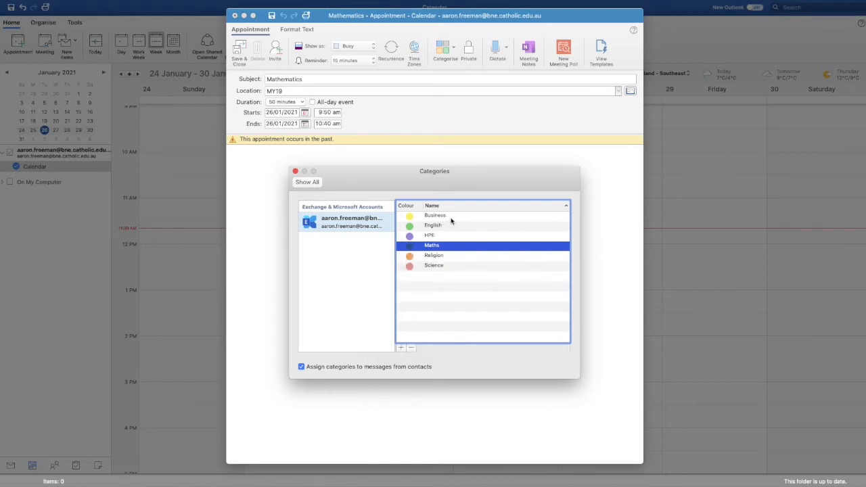
Step: Delete the English category from the category list
{"action": "left_click", "coordinate": [445, 227]}
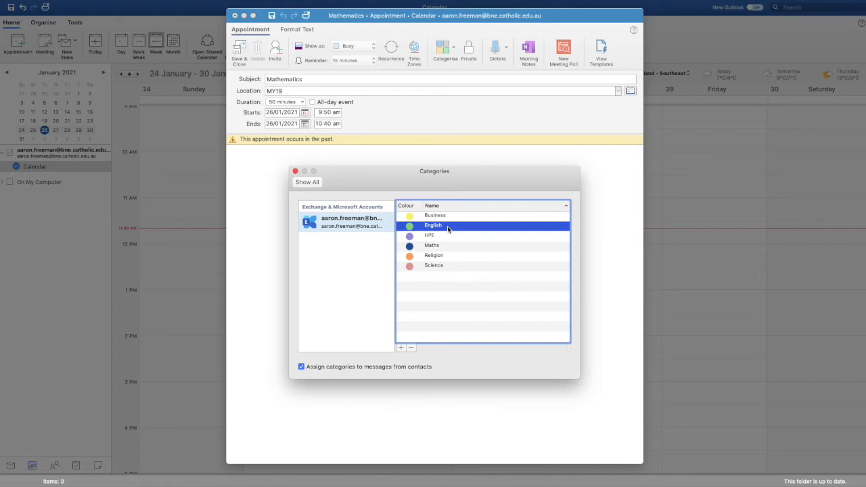
{"action": "left_click", "coordinate": [411, 347]}
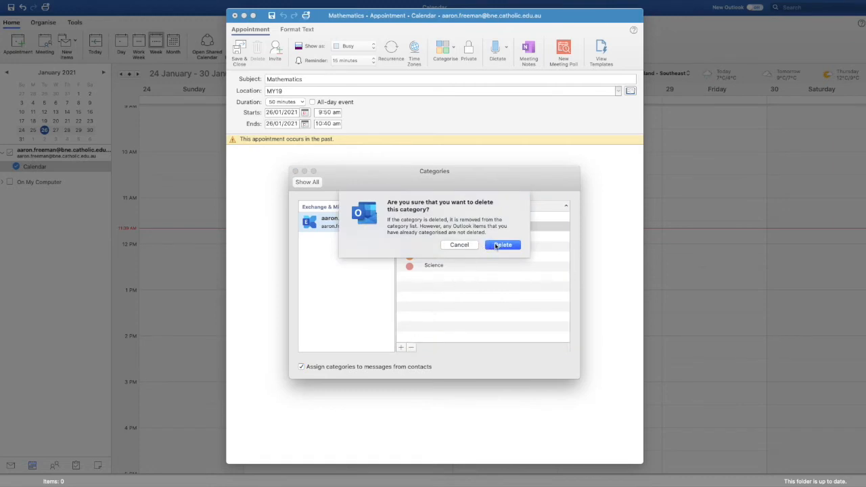
{"action": "left_click", "coordinate": [501, 245]}
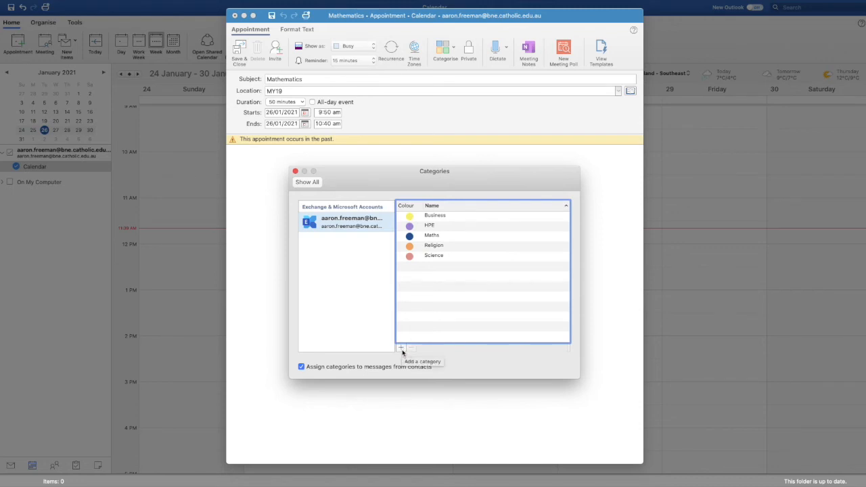
Step: Add a new category named "English" with a yellow colour
{"action": "left_click", "coordinate": [401, 349]}
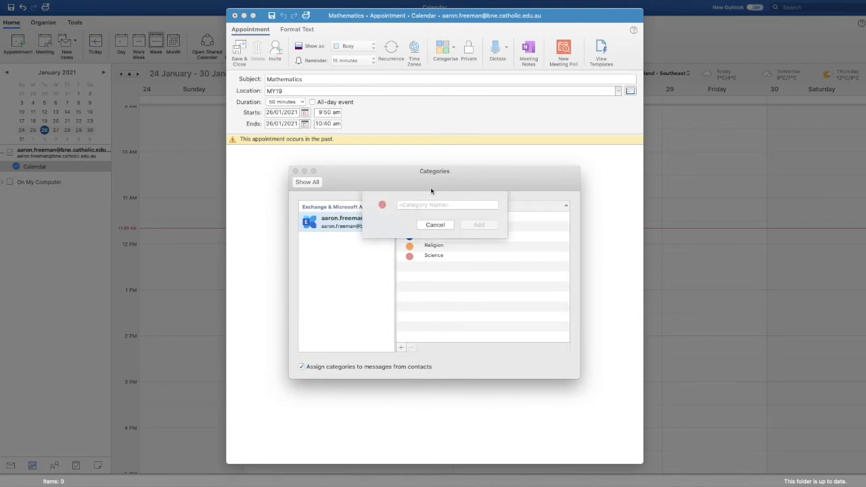
{"action": "type", "text": "English"}
{"action": "left_click", "coordinate": [382, 204]}
{"action": "left_click", "coordinate": [397, 245]}
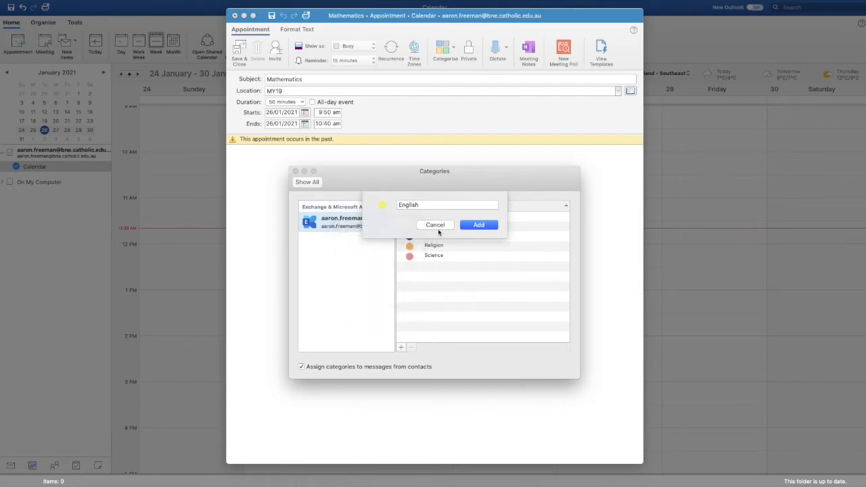
{"action": "left_click", "coordinate": [472, 225]}
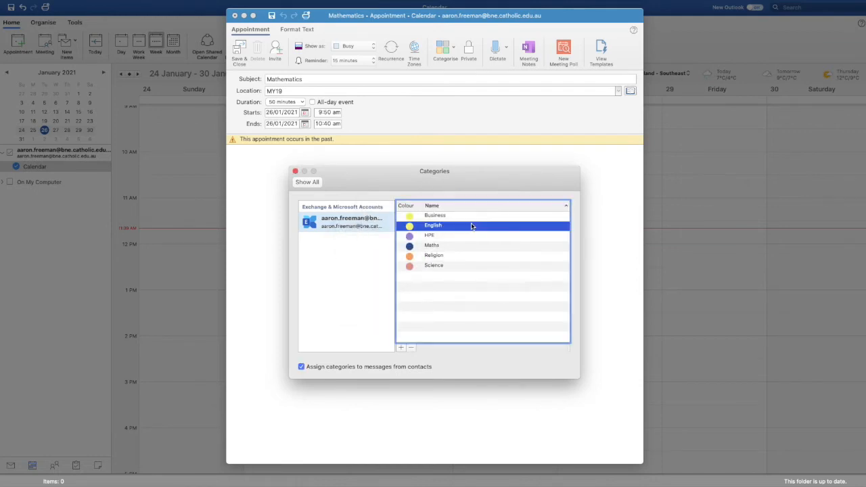
Step: Change the English category's colour to dark teal green
{"action": "left_click", "coordinate": [410, 228]}
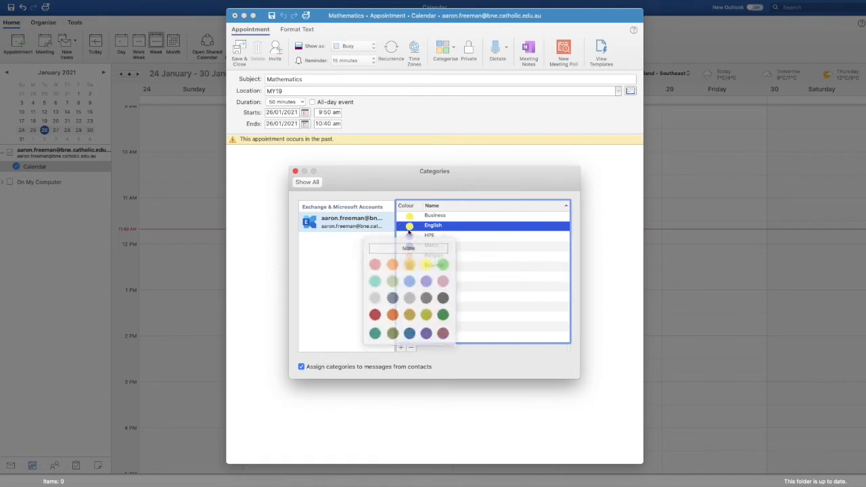
{"action": "left_click", "coordinate": [374, 332]}
{"action": "left_click", "coordinate": [489, 256]}
{"action": "left_click", "coordinate": [449, 248]}
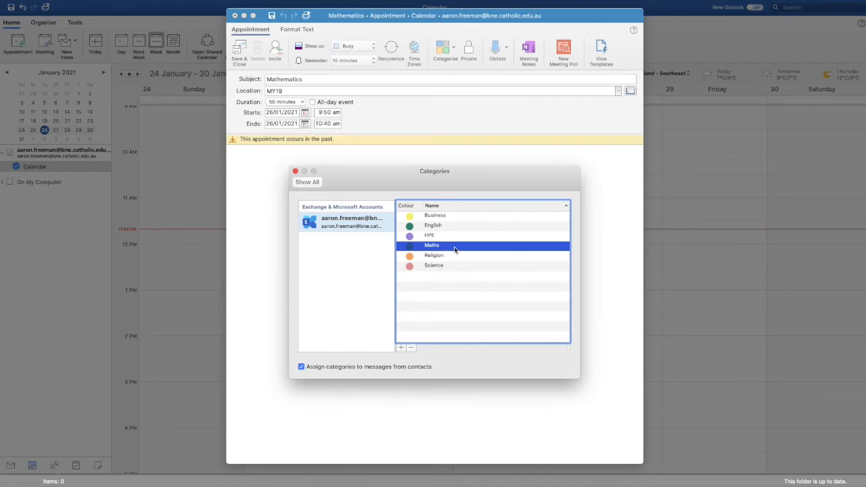
Step: Close the category list and assign the Maths category to the Mathematics appointment
{"action": "left_click", "coordinate": [295, 172]}
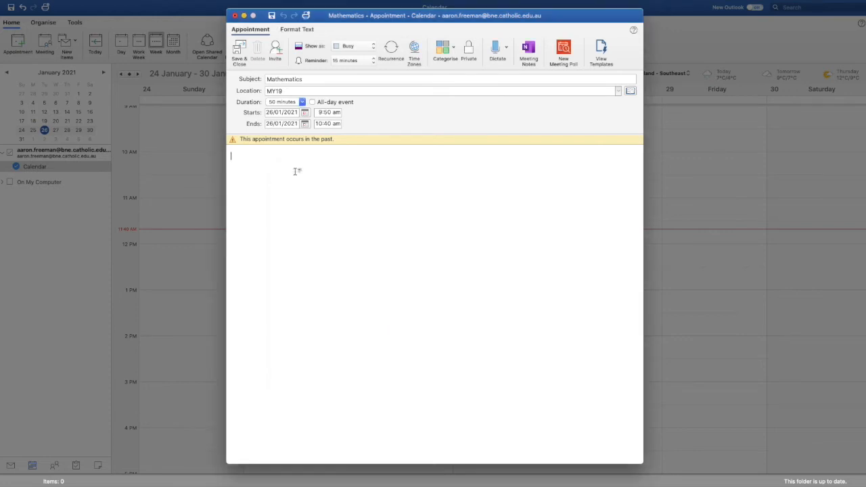
{"action": "left_click", "coordinate": [442, 49]}
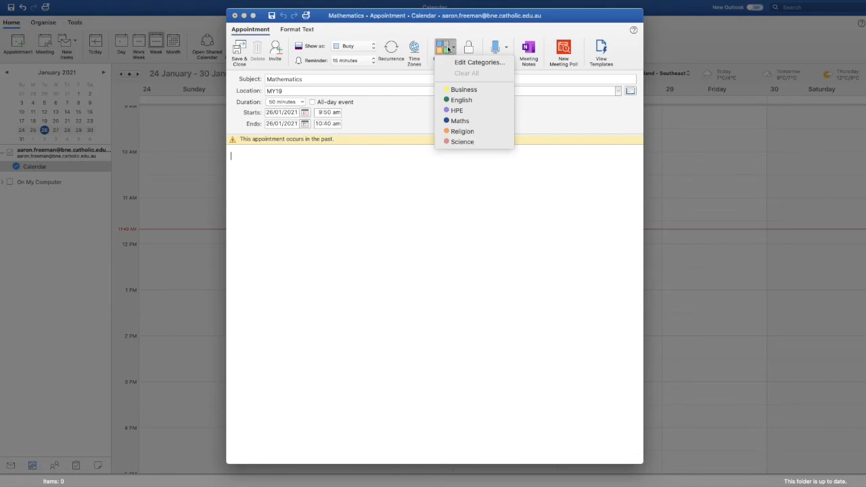
{"action": "left_click", "coordinate": [466, 121]}
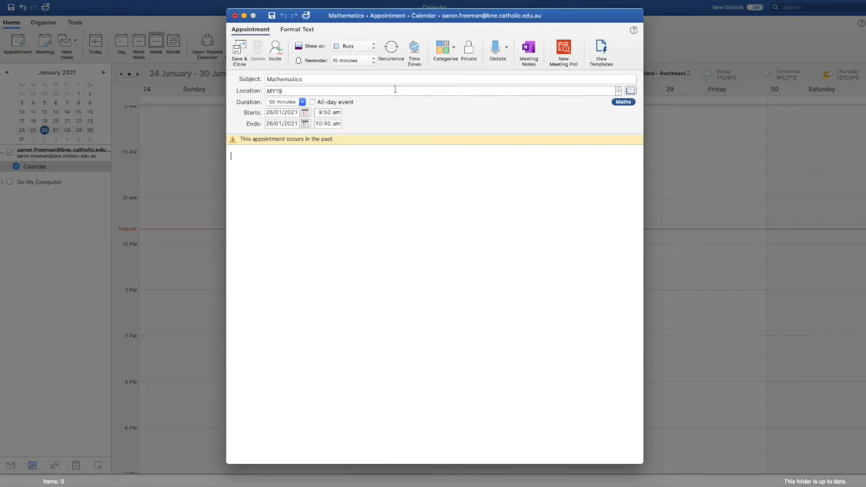
Step: Make the appointment repeat weekly every 2 weeks on Tuesday, ending by 3/12/2021
{"action": "left_click", "coordinate": [390, 51]}
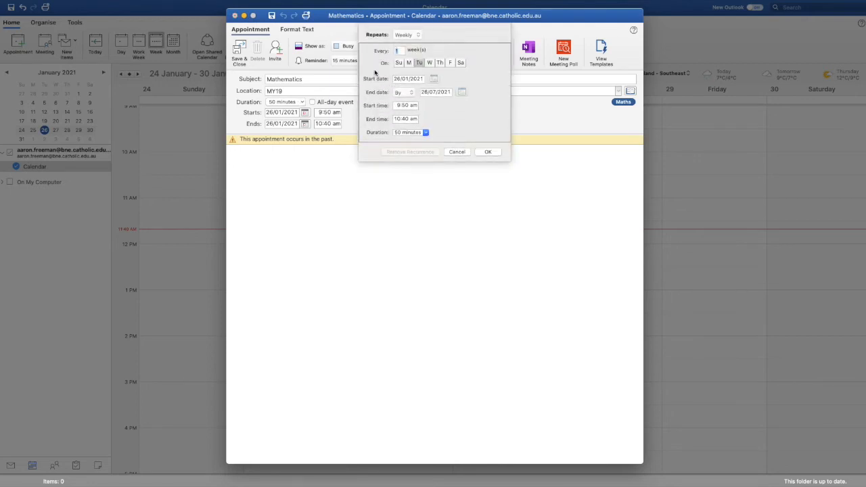
{"action": "left_click", "coordinate": [417, 36]}
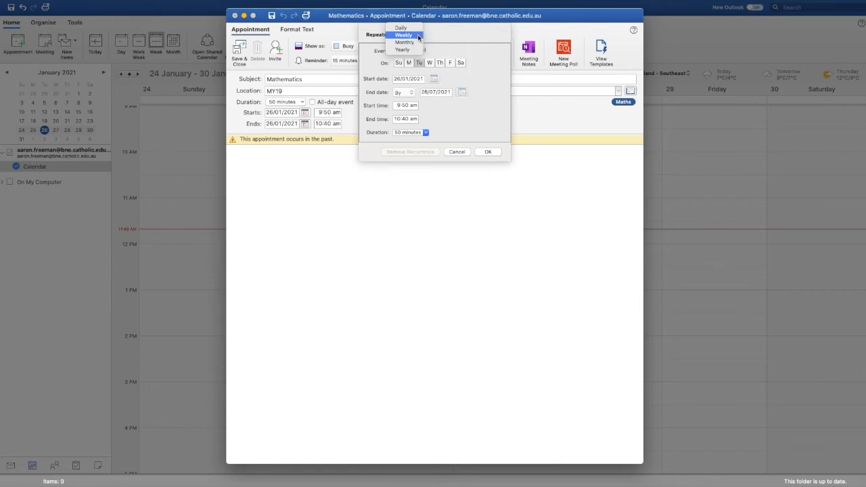
{"action": "left_click", "coordinate": [418, 35]}
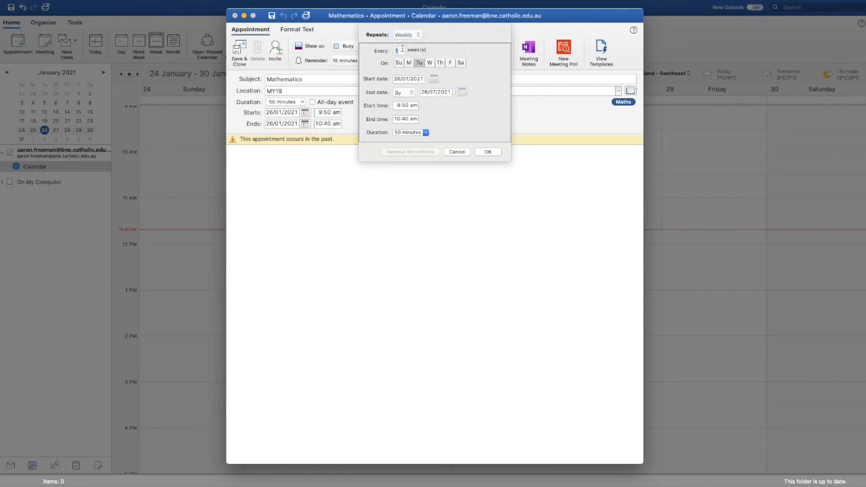
{"action": "type", "text": "2"}
{"action": "left_click", "coordinate": [429, 94]}
{"action": "left_click", "coordinate": [493, 154]}
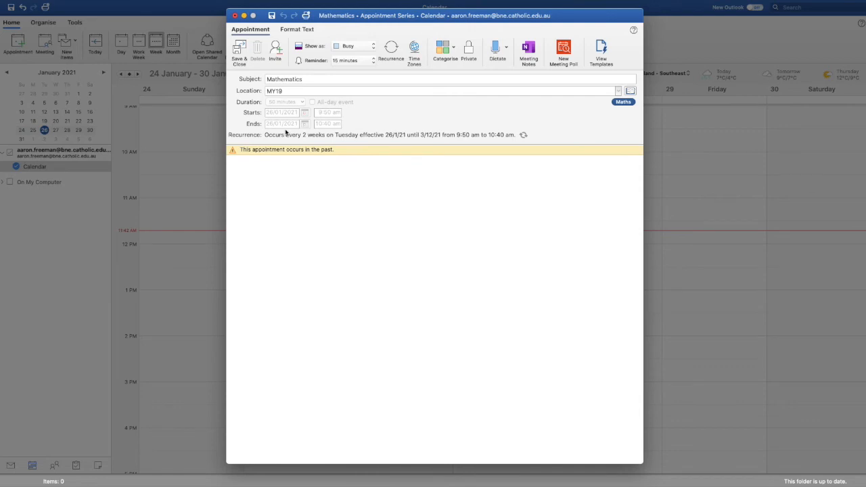
{"action": "left_click", "coordinate": [523, 135]}
Step: Set the appointment series' reminder to None, and save and close the series
{"action": "left_click", "coordinate": [370, 62]}
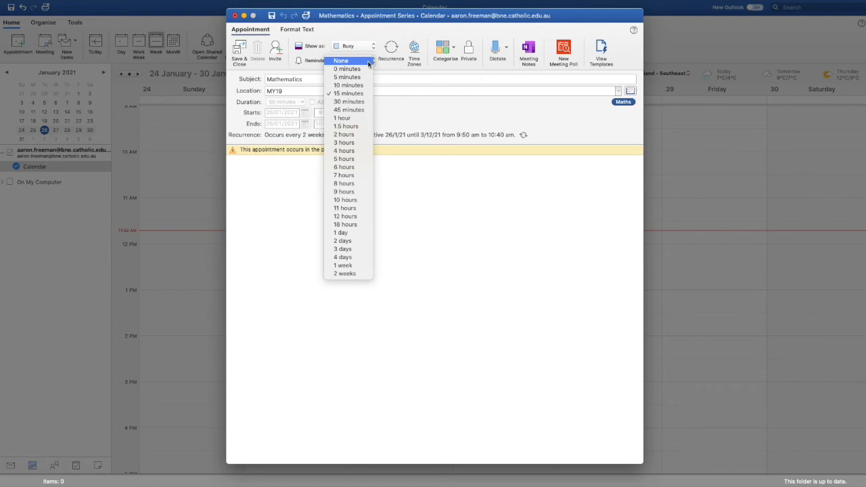
{"action": "left_click", "coordinate": [368, 61]}
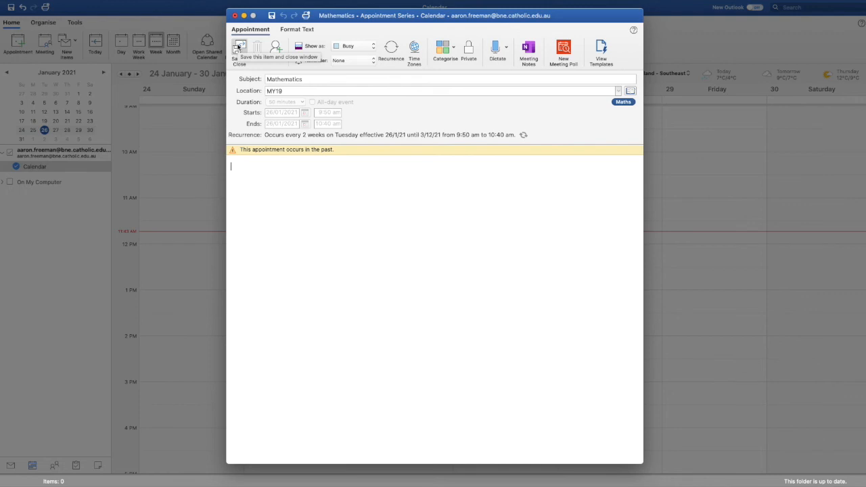
{"action": "left_click", "coordinate": [238, 48]}
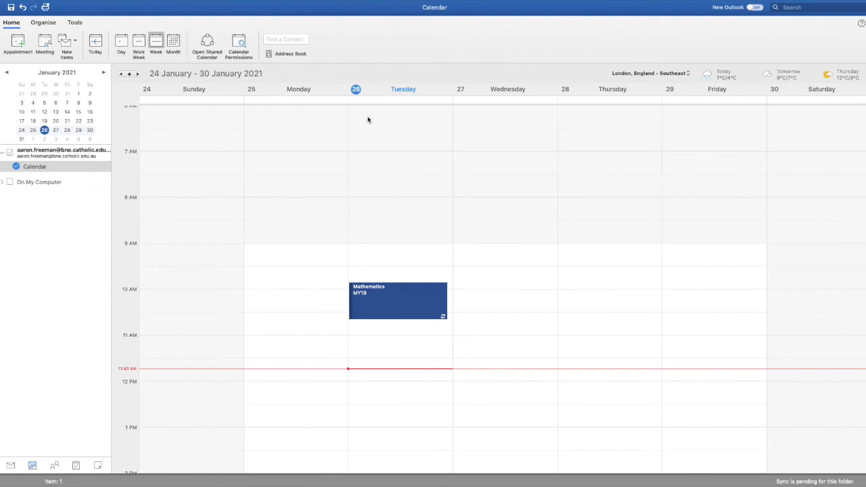
Step: Check the Mathematics lesson's two-weekly recurrence in the calendar weeks of 9, 16 and 23 February 2021
{"action": "left_click", "coordinate": [103, 73]}
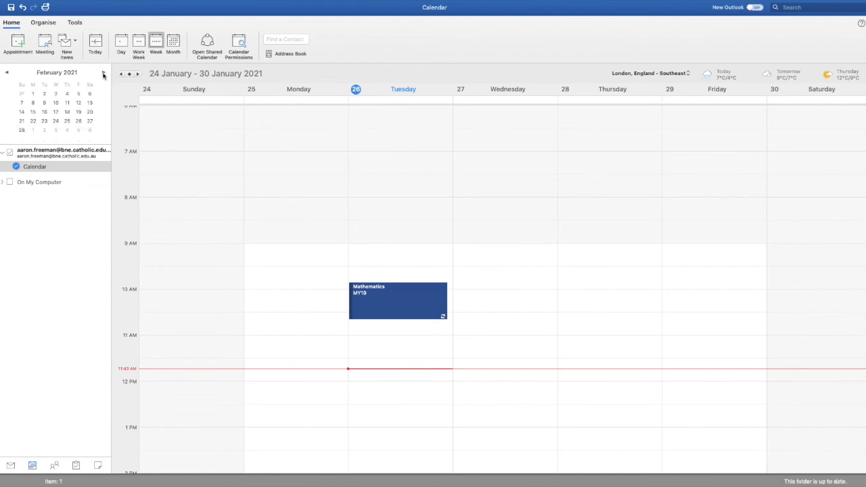
{"action": "left_click", "coordinate": [44, 103]}
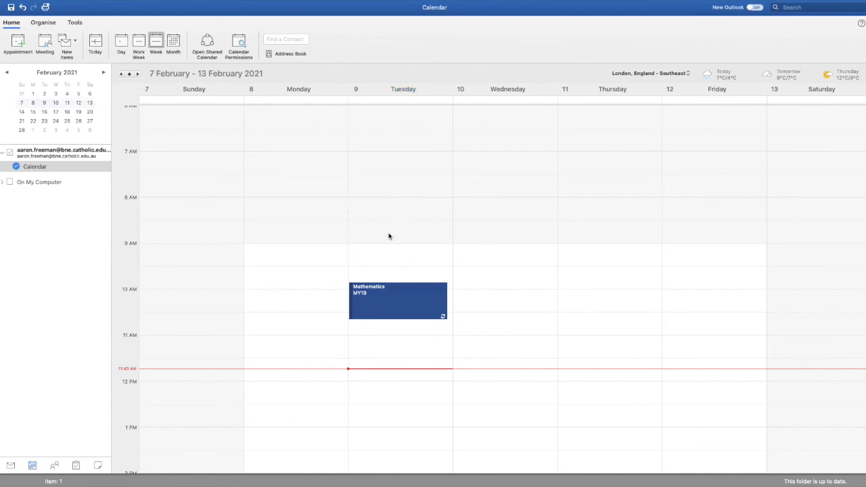
{"action": "left_click", "coordinate": [44, 113]}
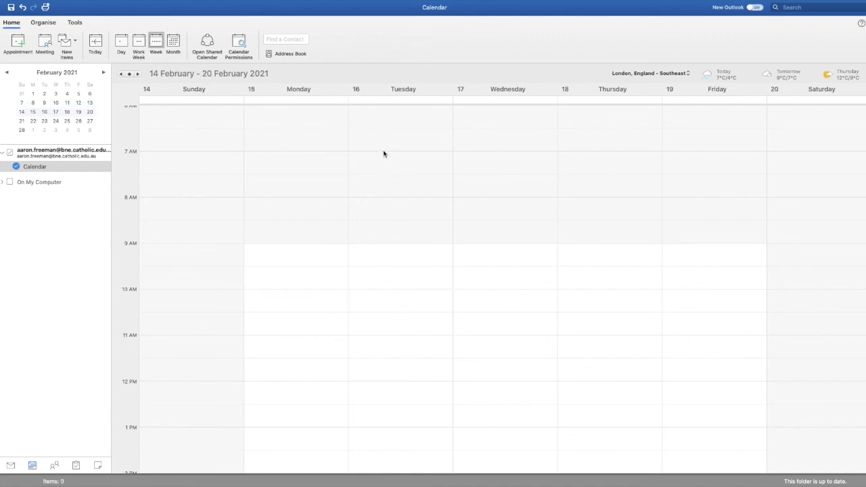
{"action": "left_click", "coordinate": [45, 121]}
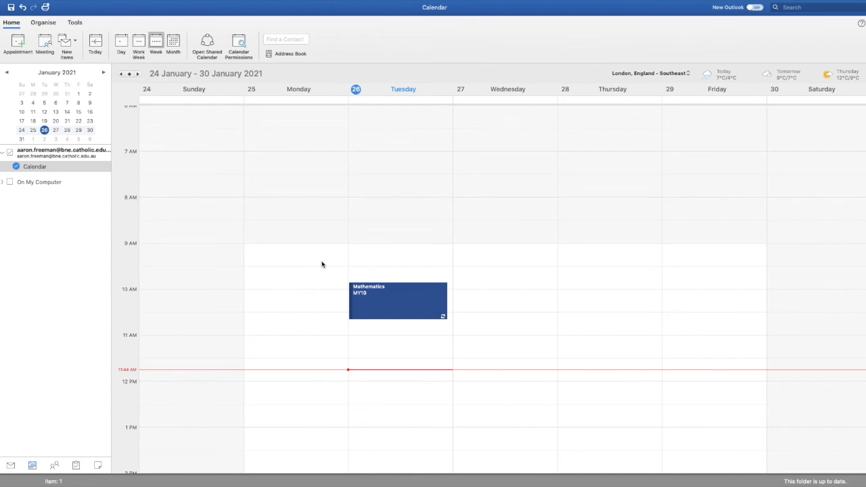
Step: Open the 26 January Mathematics lesson, switch from the single occurrence to its whole series, and save and close it
{"action": "double_click", "coordinate": [414, 306]}
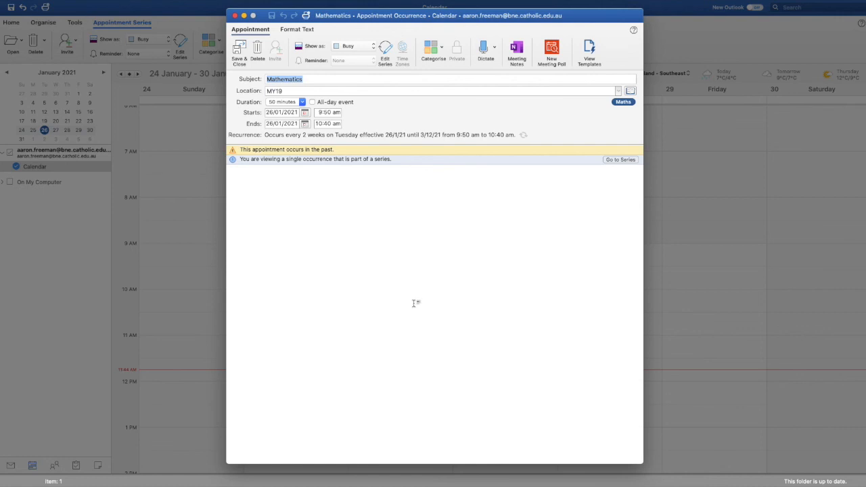
{"action": "left_click", "coordinate": [619, 160]}
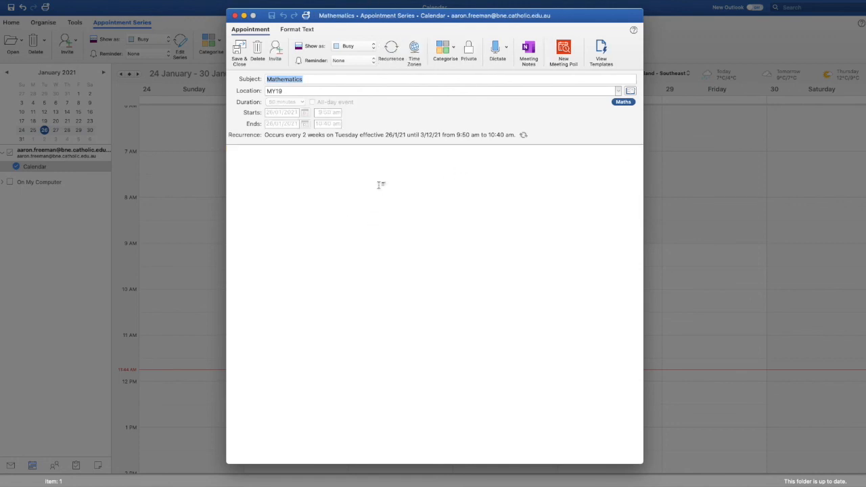
{"action": "left_click", "coordinate": [240, 53]}
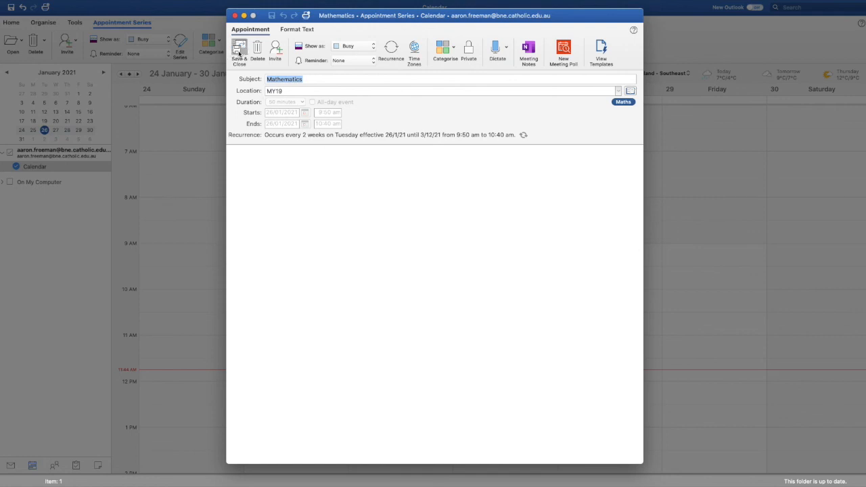